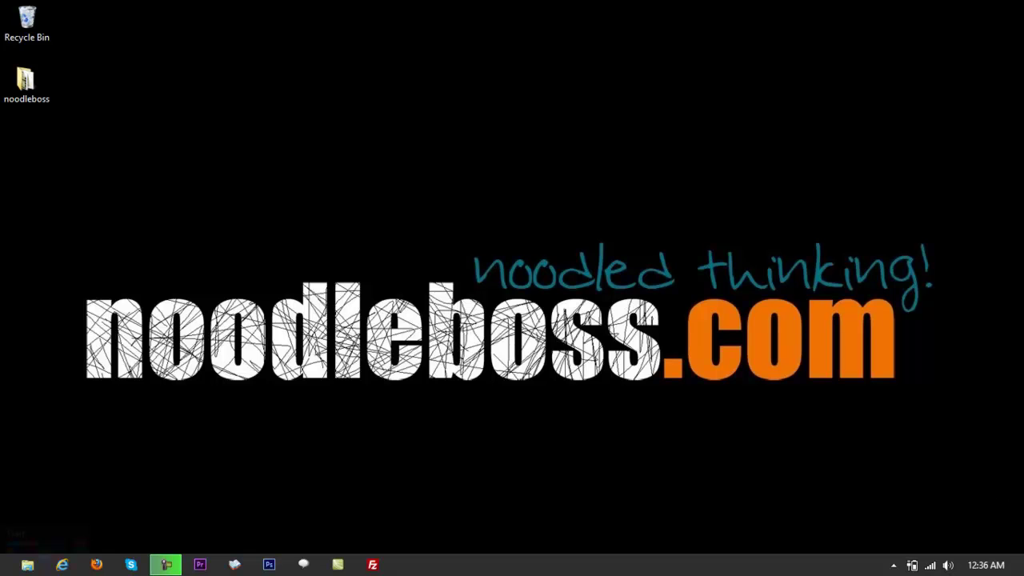
- Launch Adobe Audition CS6 from the Start screen
left_click(3, 540)
left_click(423, 372)
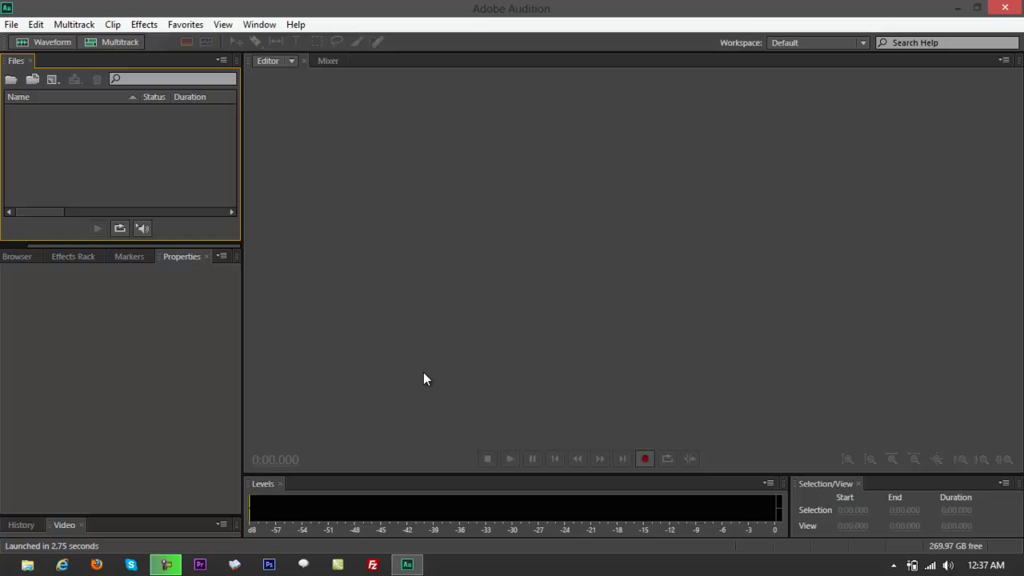
- Glance through the Edit menu without choosing anything, then exit Audition
left_click(443, 382)
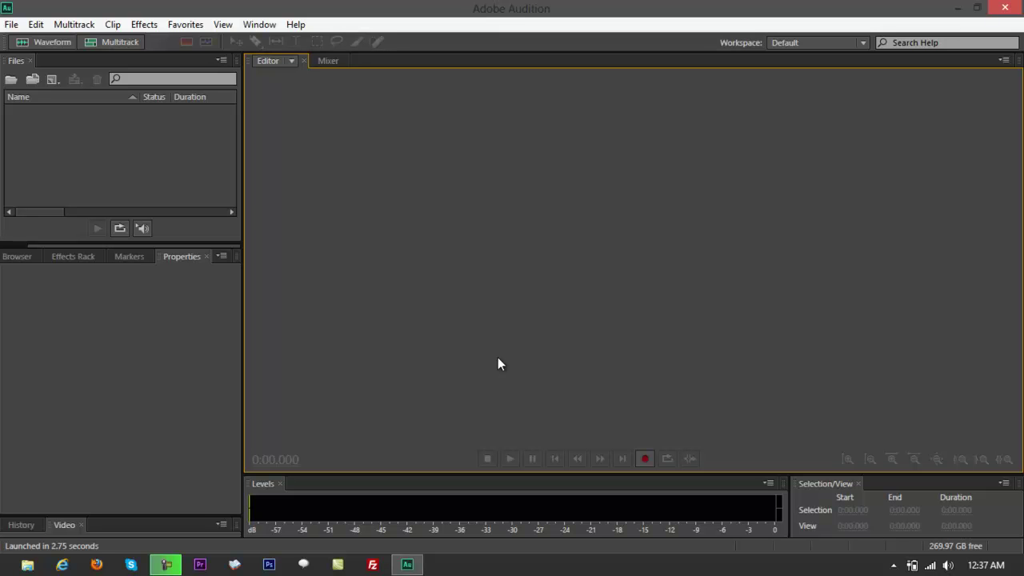
left_click(37, 24)
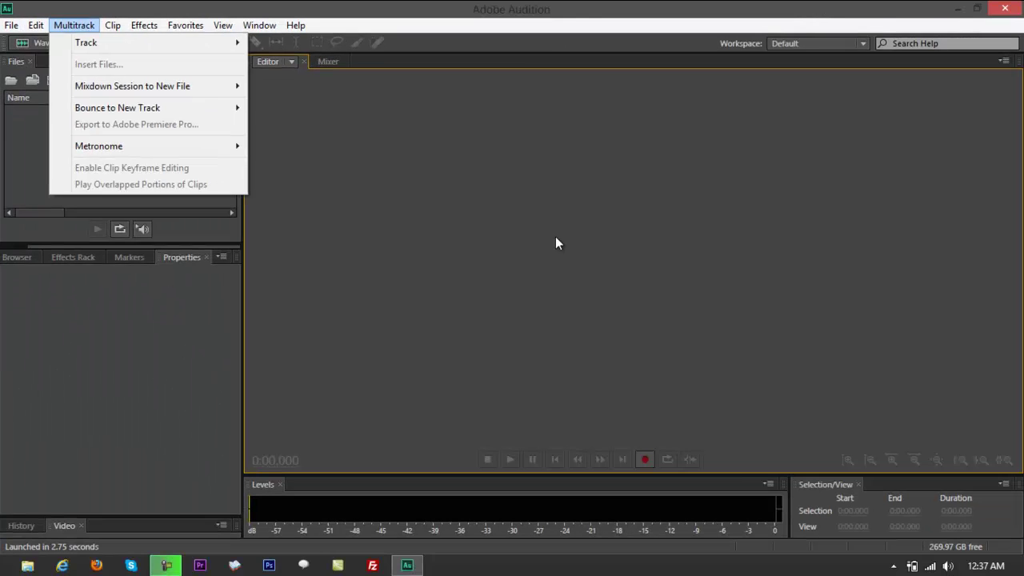
left_click(555, 236)
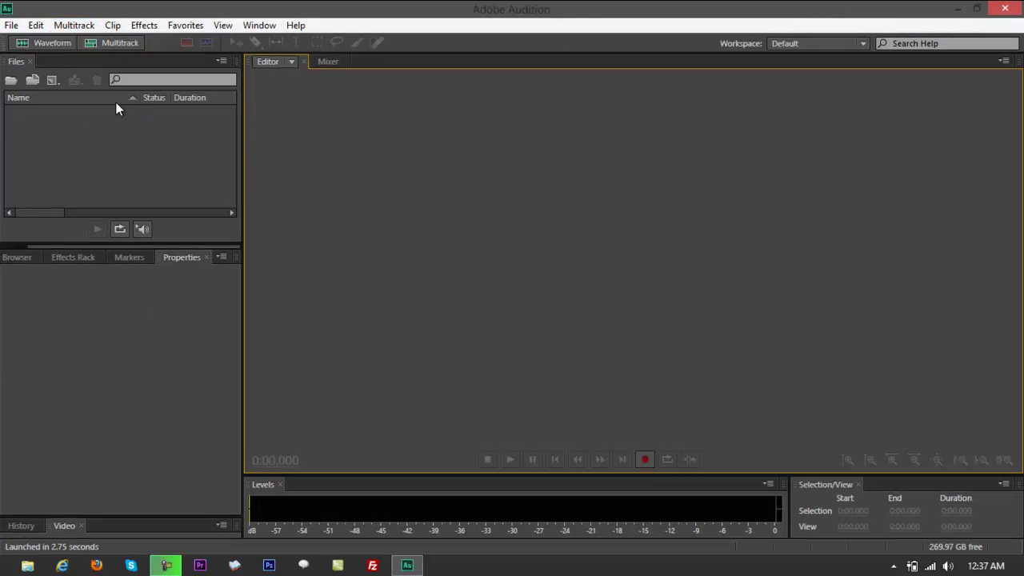
left_click(1005, 8)
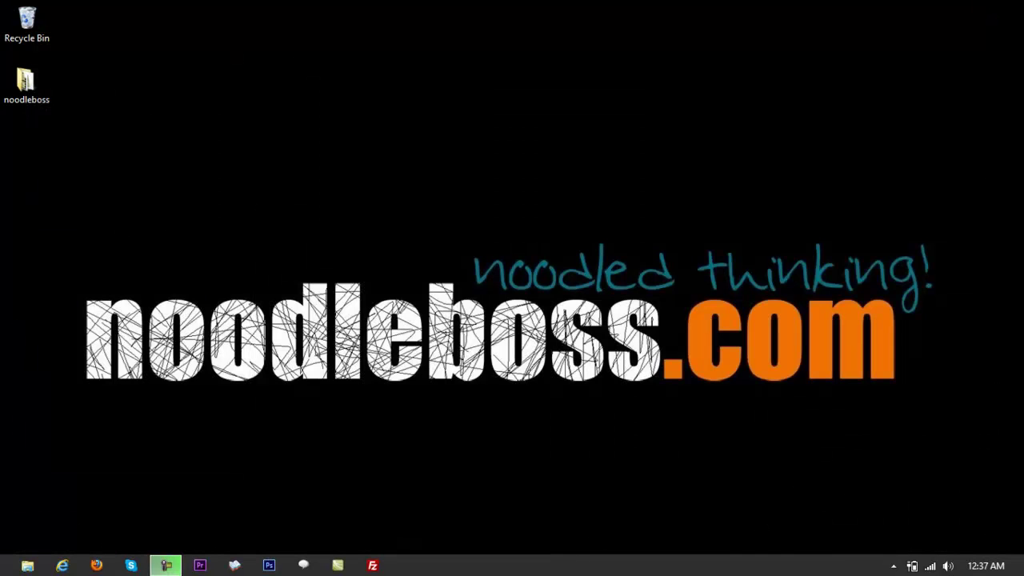
- Open the Start screen, return to the desktop, then open Start again
left_click(7, 570)
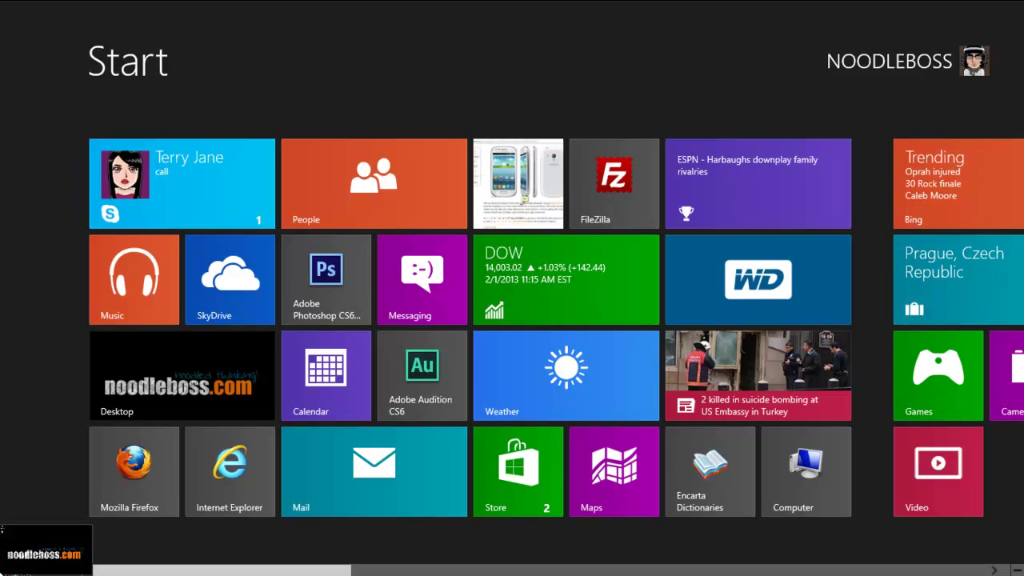
left_click(5, 548)
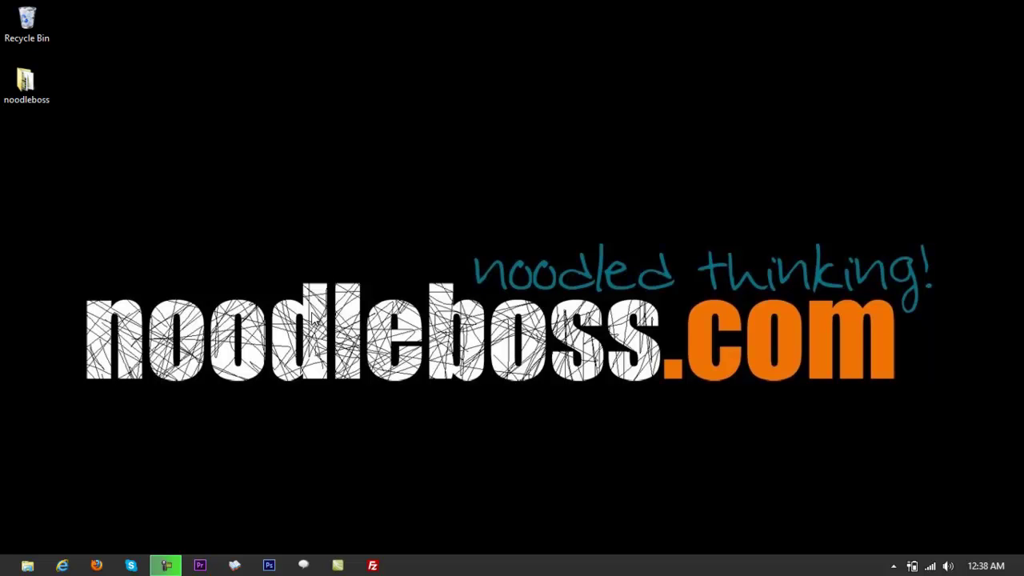
left_click(6, 552)
- Relaunch Audition and browse the Edit menu for Keyboard Shortcuts and Preferences without choosing anything
left_click(462, 375)
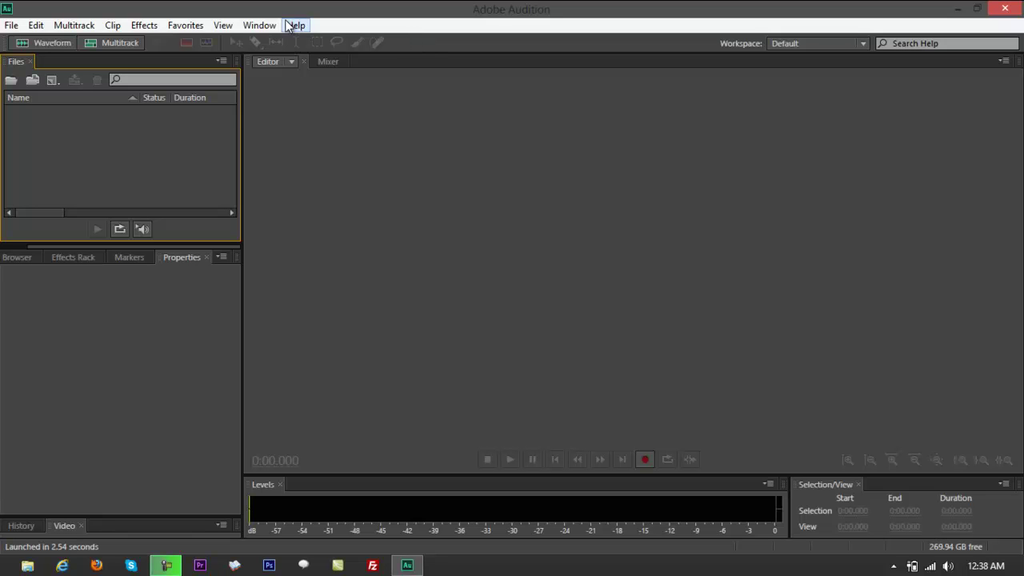
left_click(36, 24)
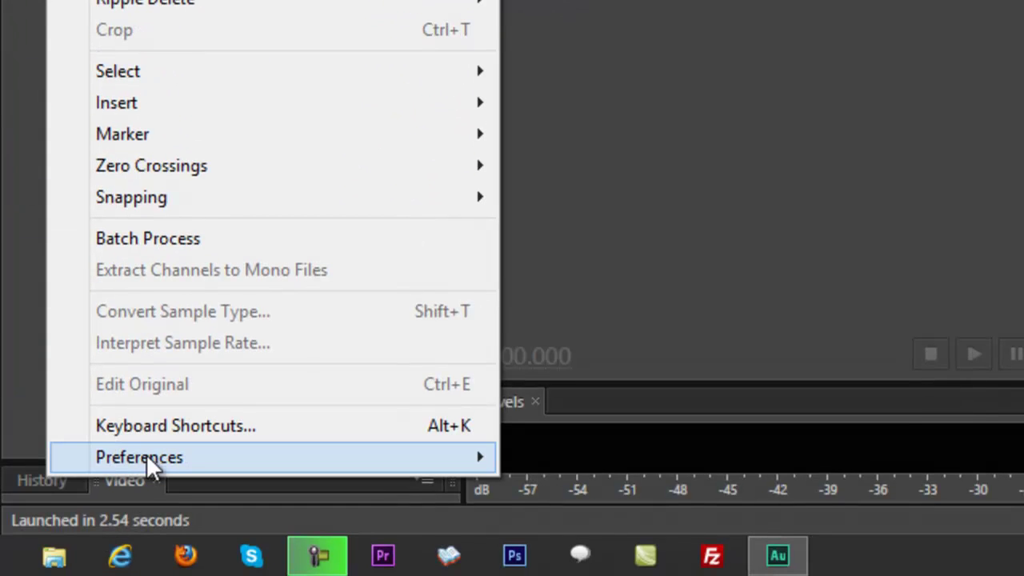
mouse_move(146, 454)
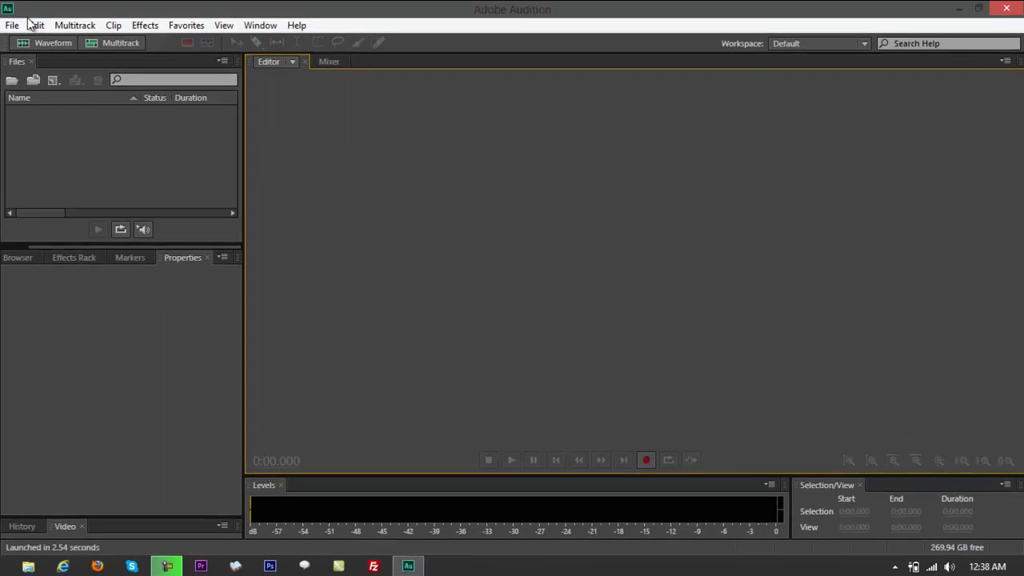
left_click(36, 25)
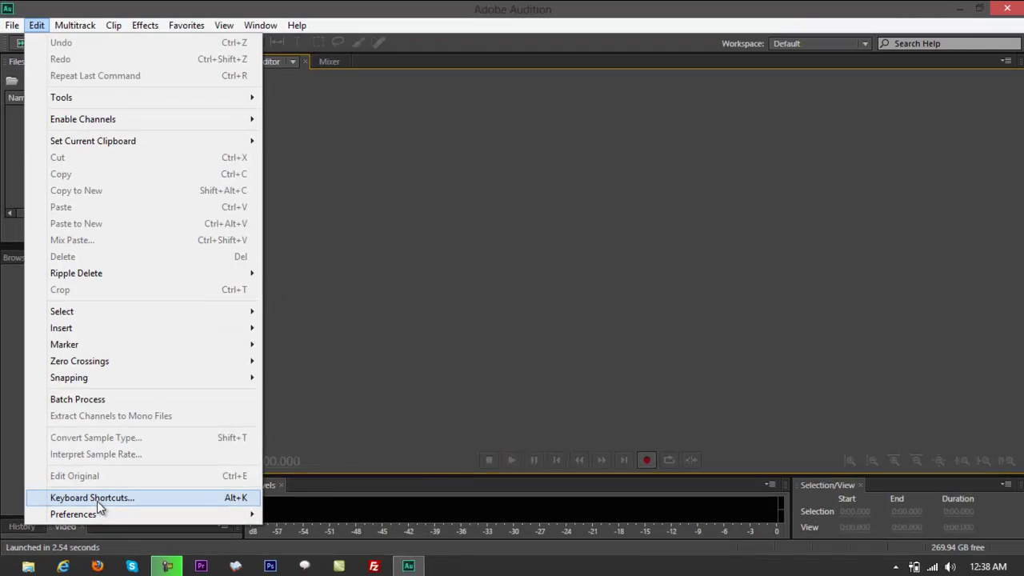
left_click(623, 304)
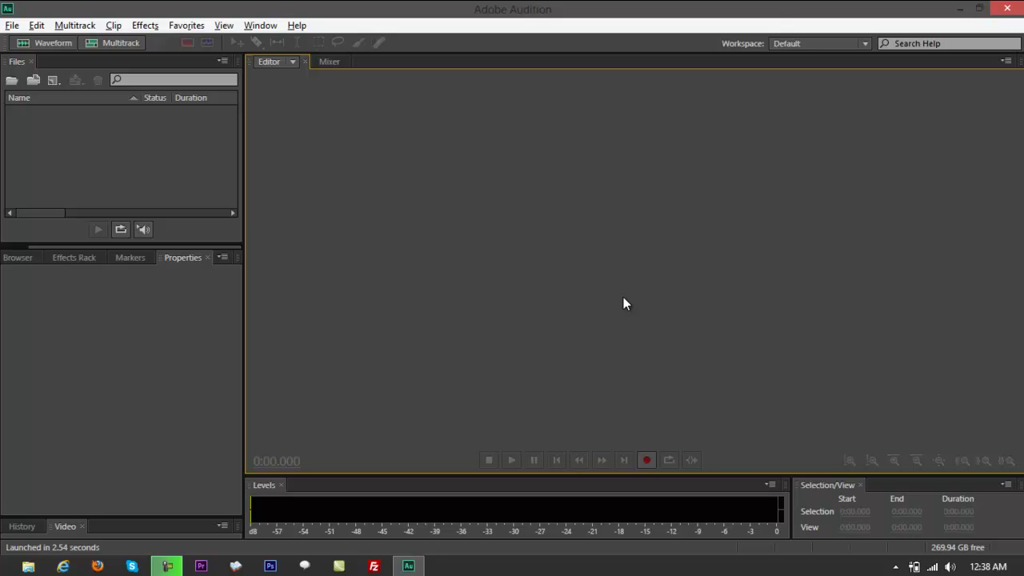
- Filter Keyboard Shortcuts (Alt+K) by 'playhead' to show Move Playhead to Beginning (Home) and End (End)
key("alt+k")
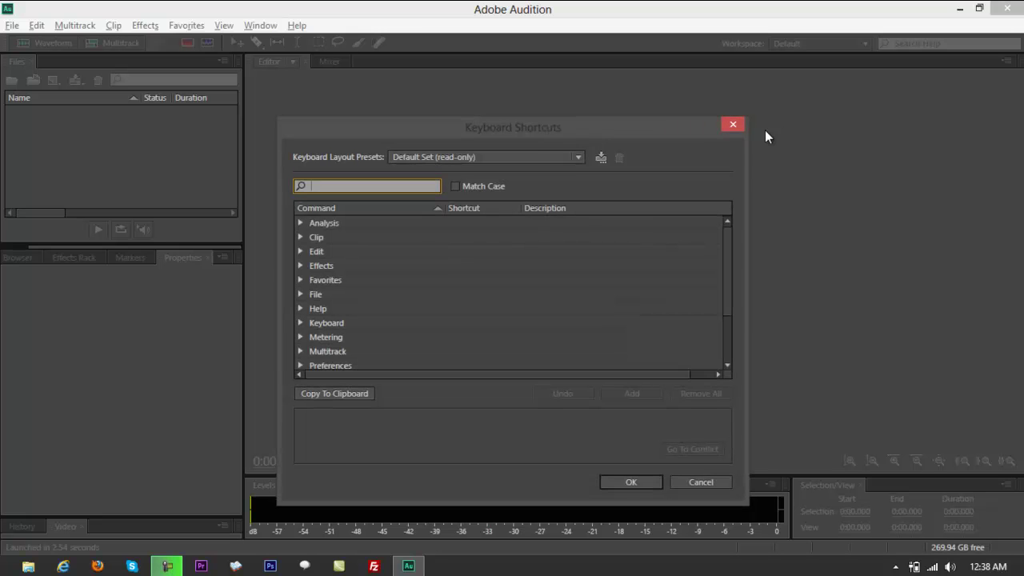
key("Escape")
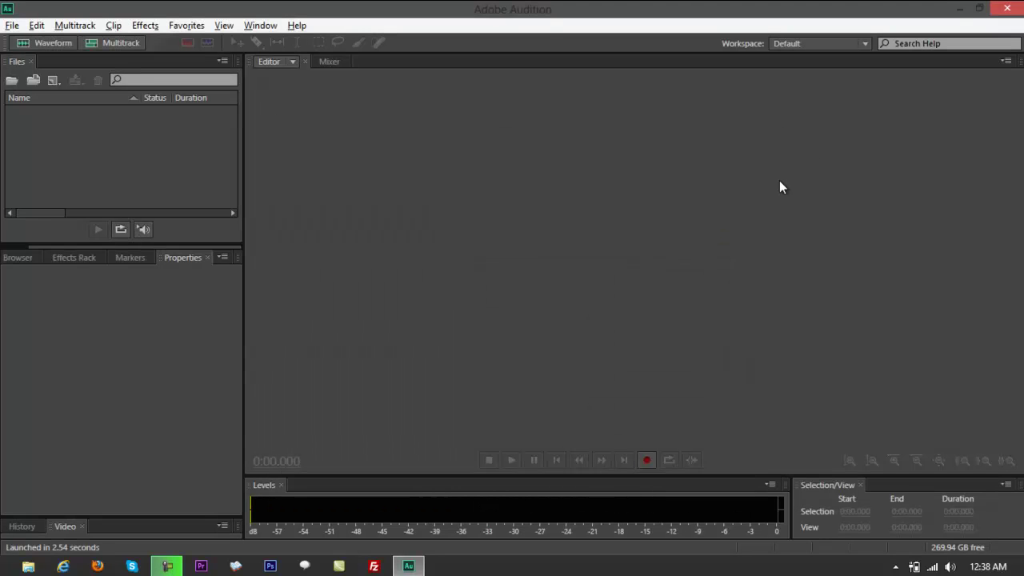
key("alt+k")
left_click_drag(646, 52, 649, 24)
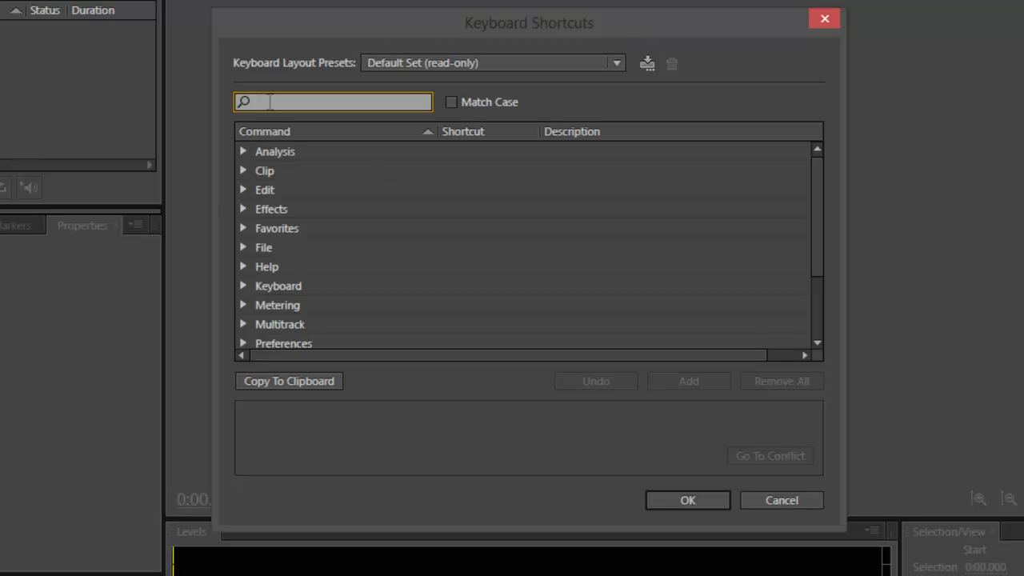
type("playhea")
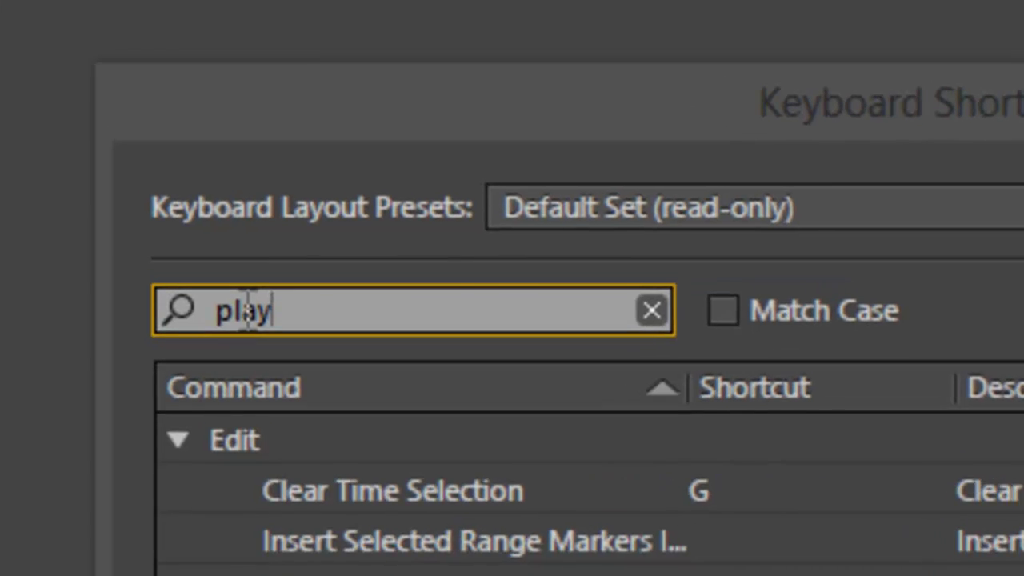
type("d")
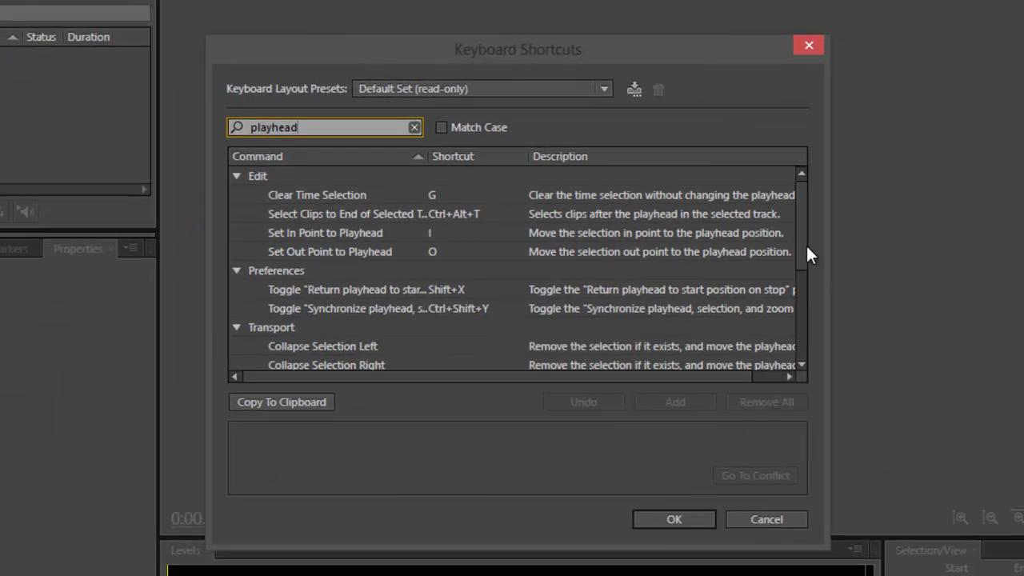
left_click_drag(806, 243, 803, 273)
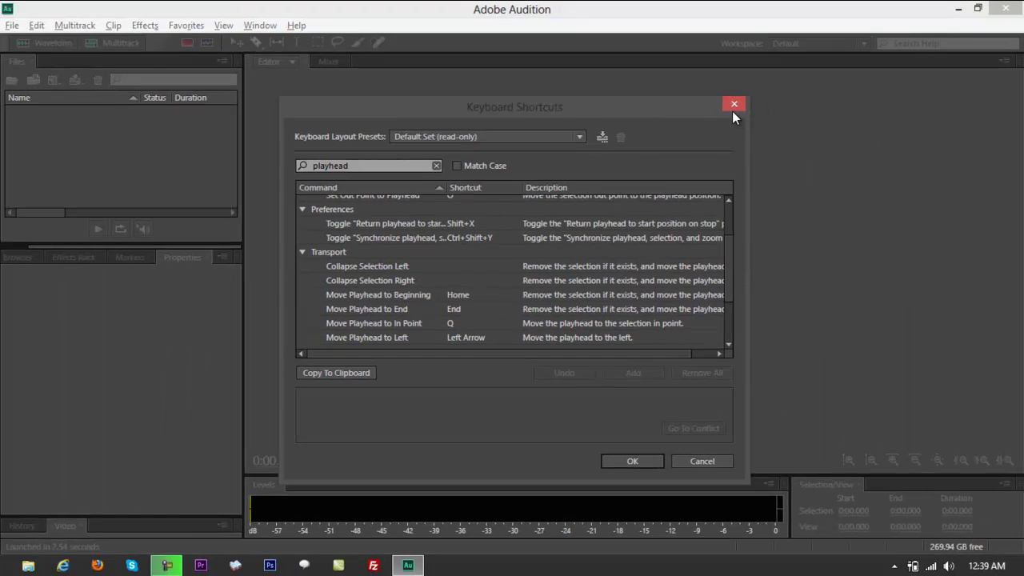
- Close the shortcuts dialog and record a short new audio file named 'test'
left_click(732, 107)
left_click(645, 462)
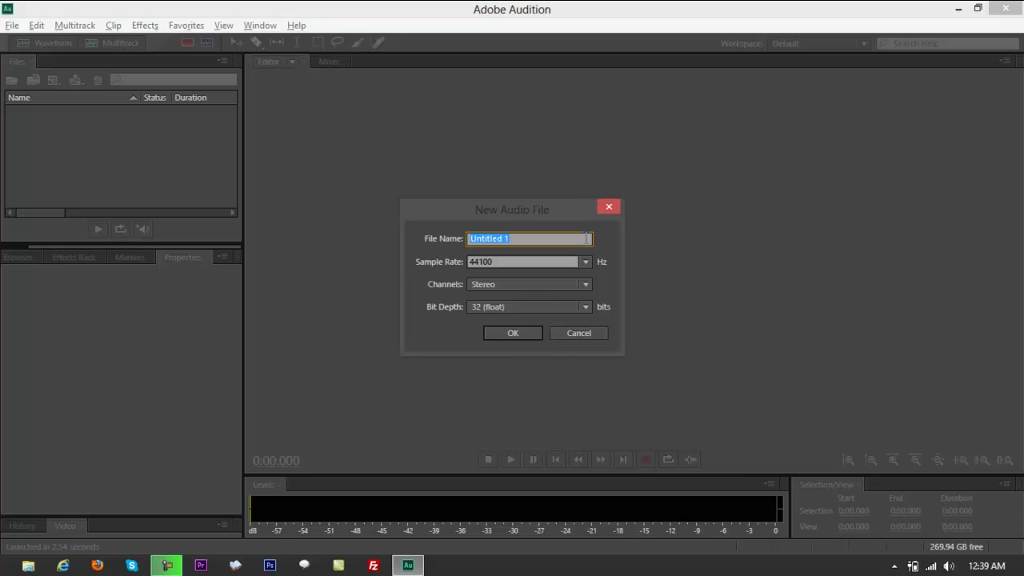
type("test")
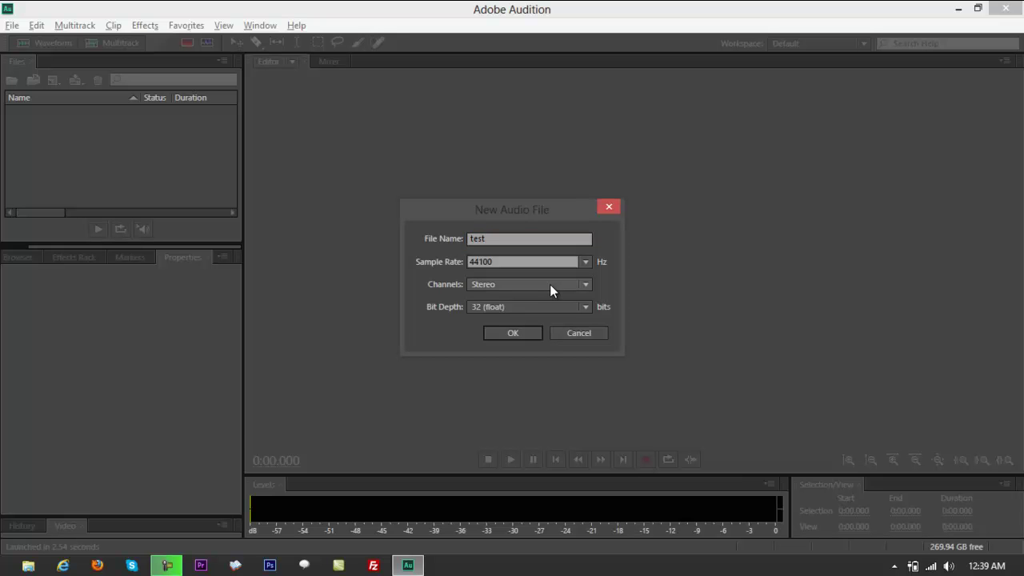
left_click(509, 335)
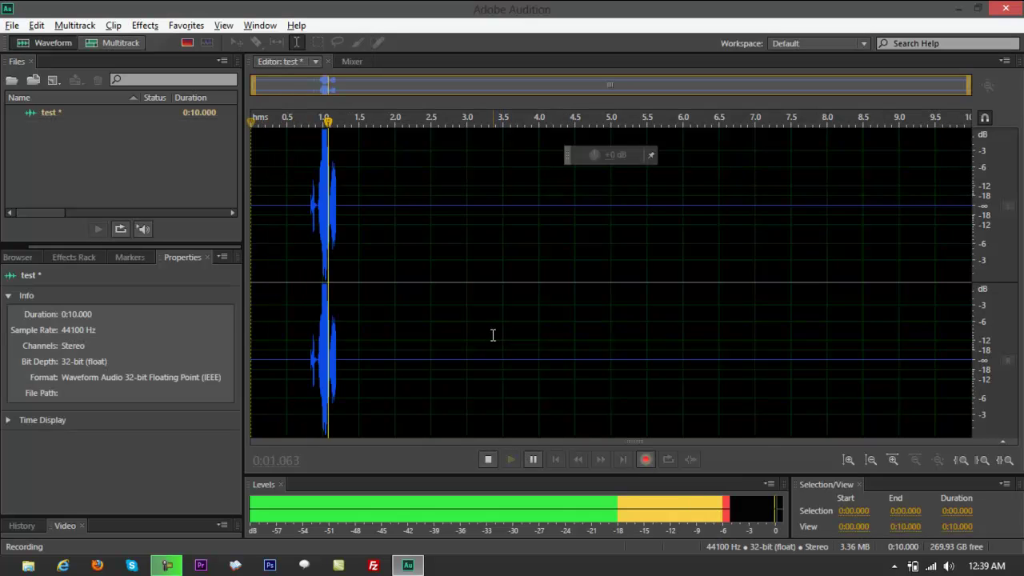
key("space")
- Place the playhead at several points, then jump to the start and end with Home and End
left_click(812, 296)
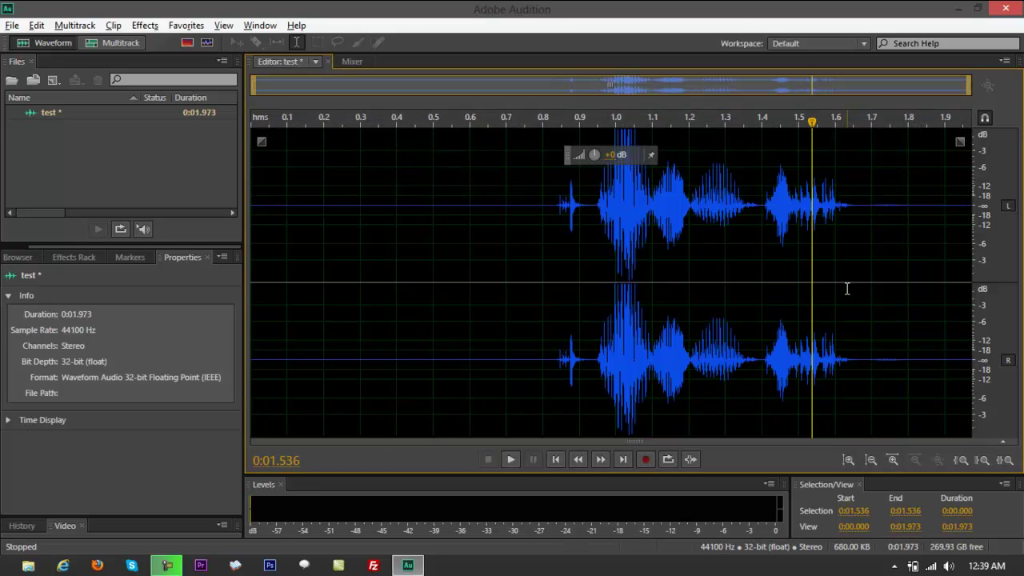
left_click(261, 216)
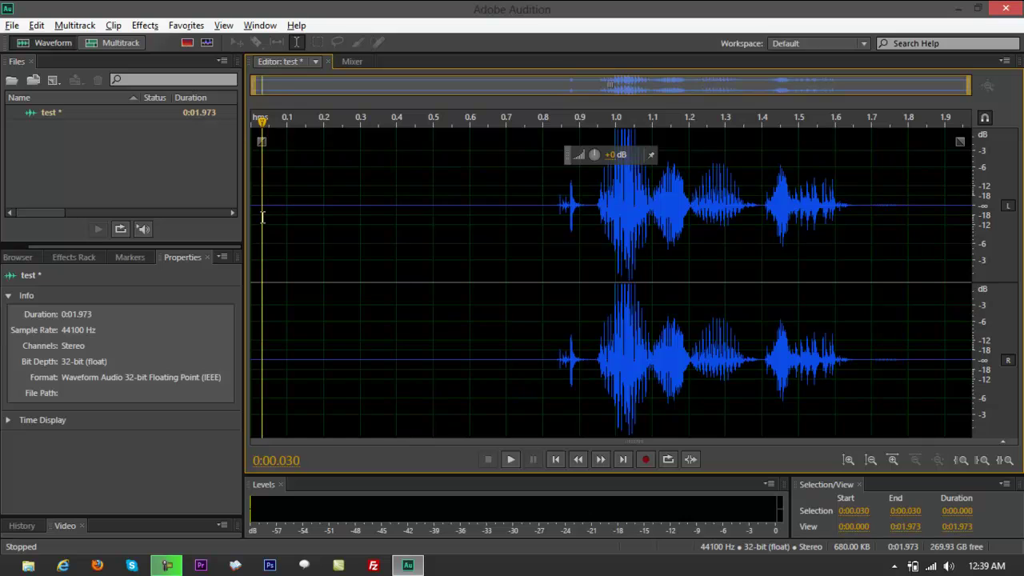
mouse_move(262, 216)
left_mouse_down()
mouse_move(280, 217)
mouse_move(268, 218)
left_mouse_up()
left_click(296, 219)
left_click(845, 201)
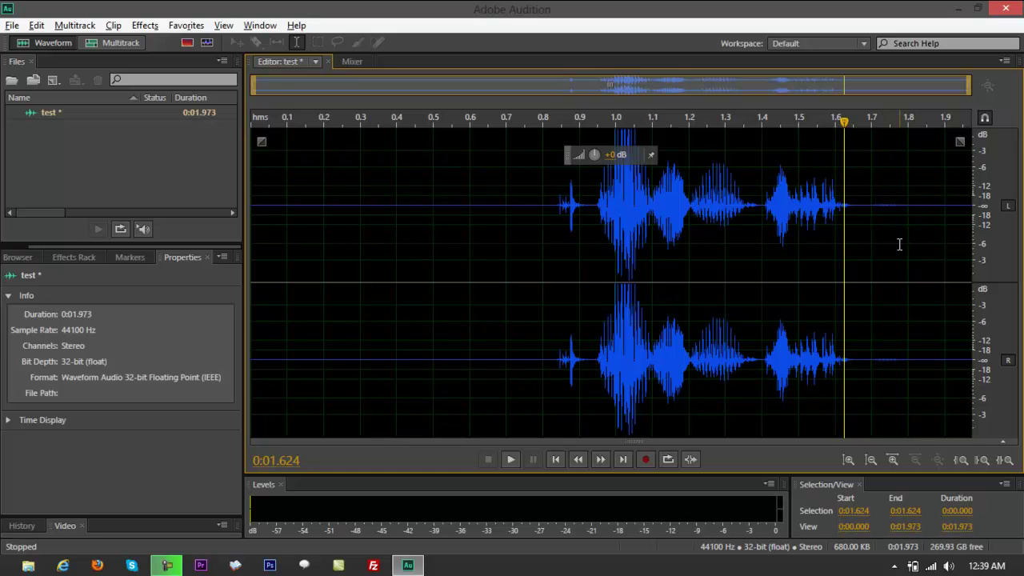
key("Home")
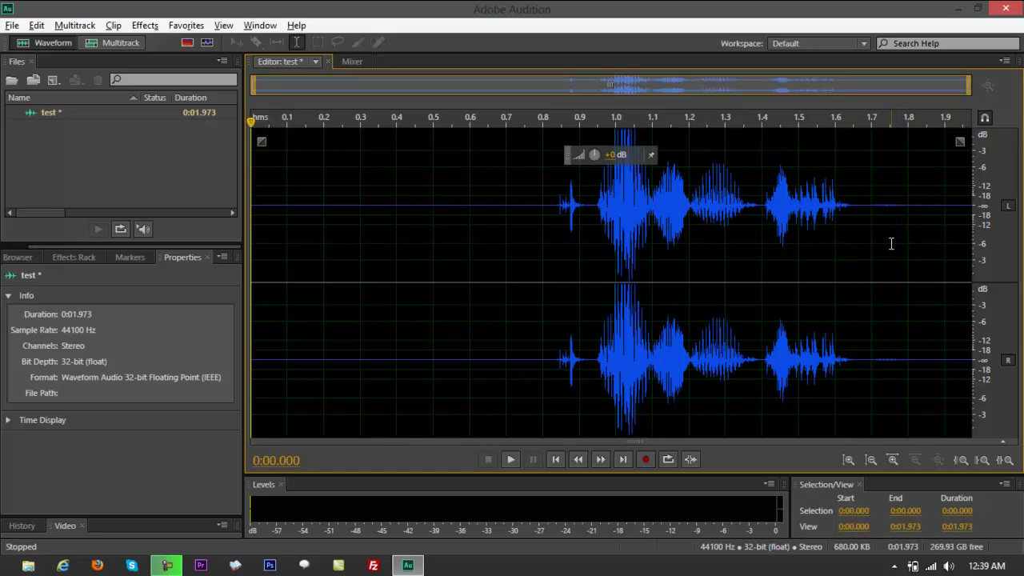
key("End")
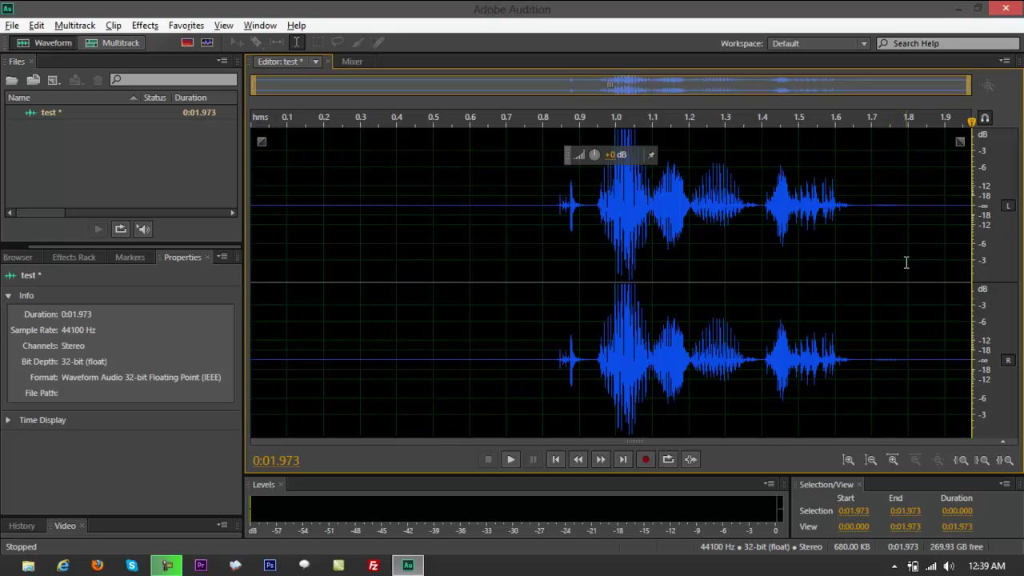
left_click(907, 263)
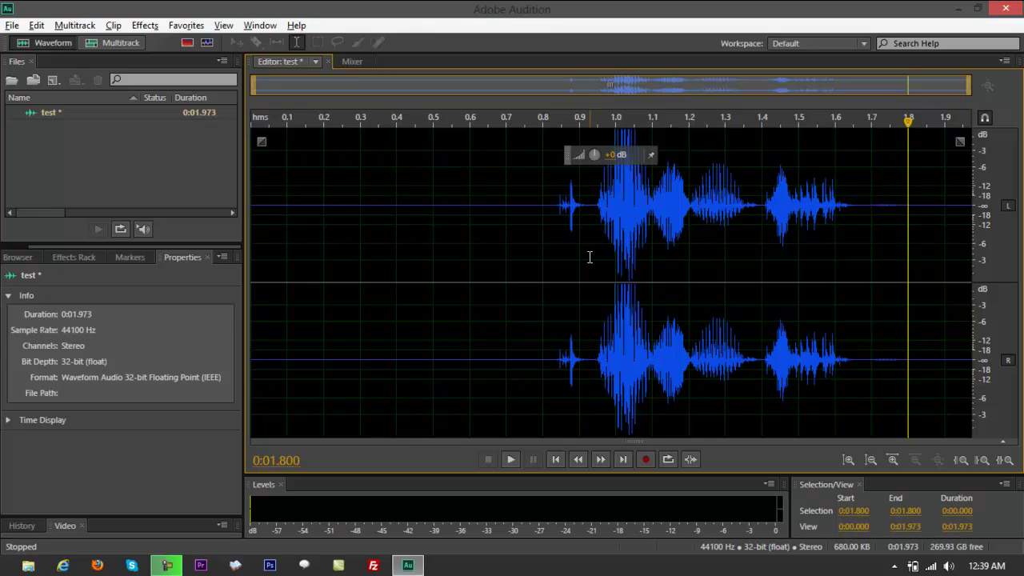
- Reopen Keyboard Shortcuts and expand the Effects group to see commands like Auto Heal Selection (Ctrl+U)
key("alt+k")
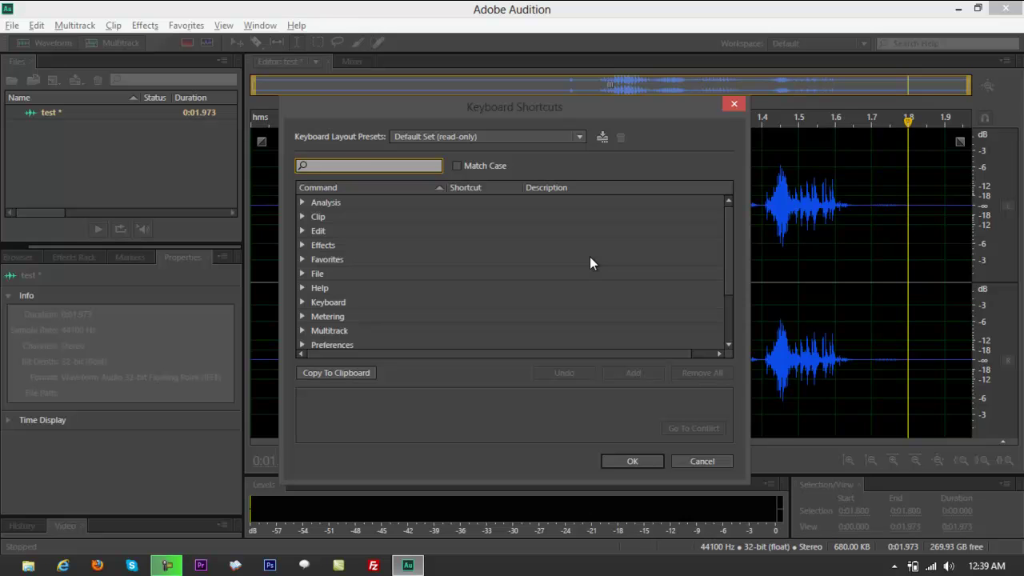
left_click(302, 245)
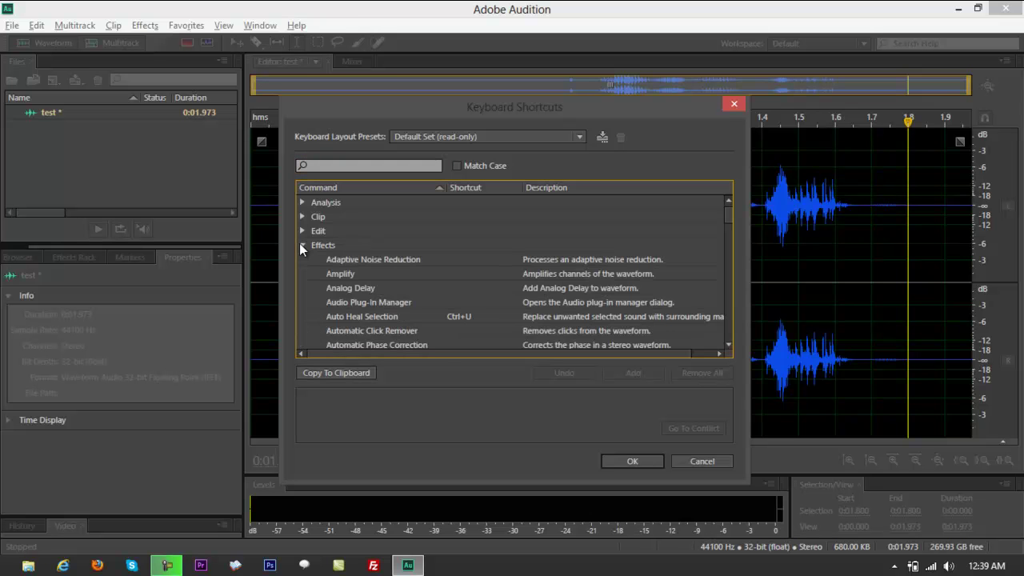
scroll(368, 292, "down", 1)
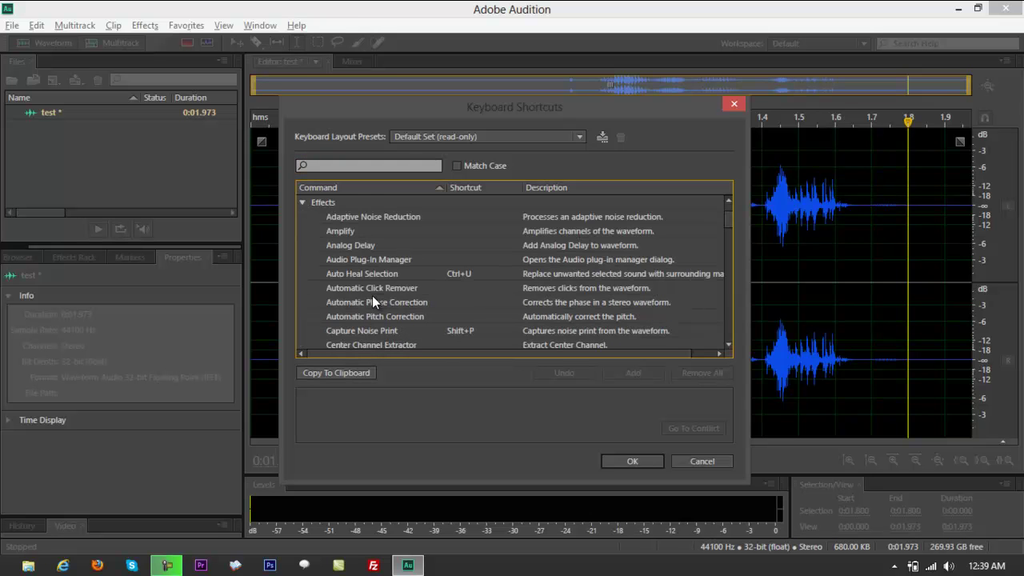
scroll(372, 302, "down", 1)
left_click_drag(663, 104, 670, 104)
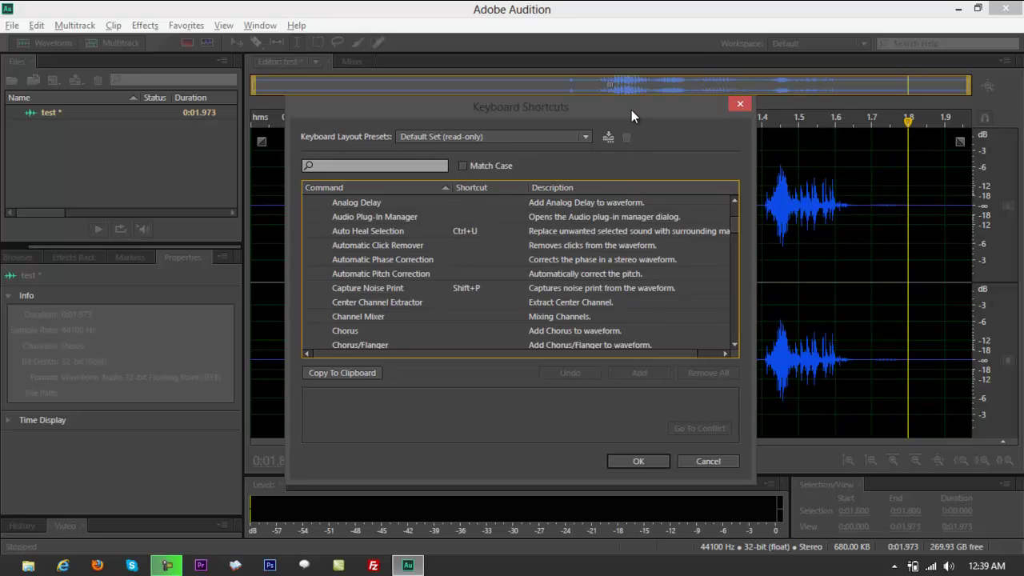